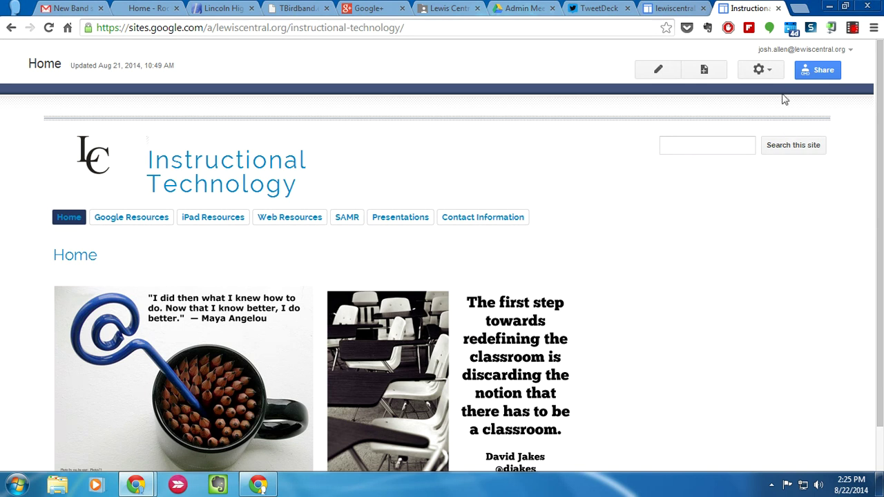
# - Open the site's theme, color and font management settings and look through the available base themes, keeping Solitude: Navy
pyautogui.click(763, 75)
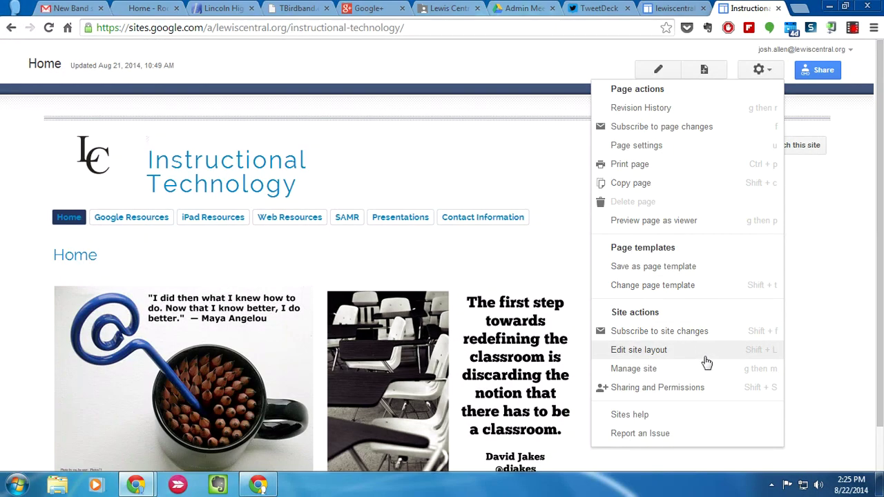
pyautogui.click(647, 372)
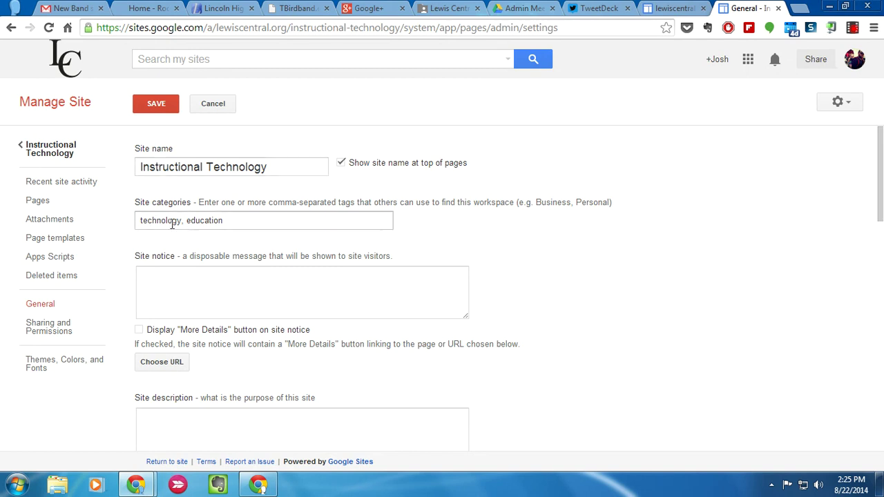
pyautogui.click(43, 376)
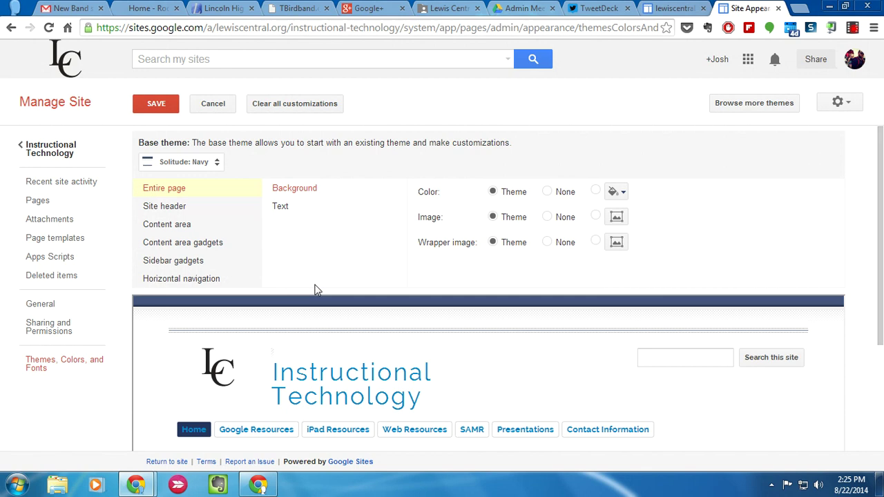
pyautogui.click(197, 166)
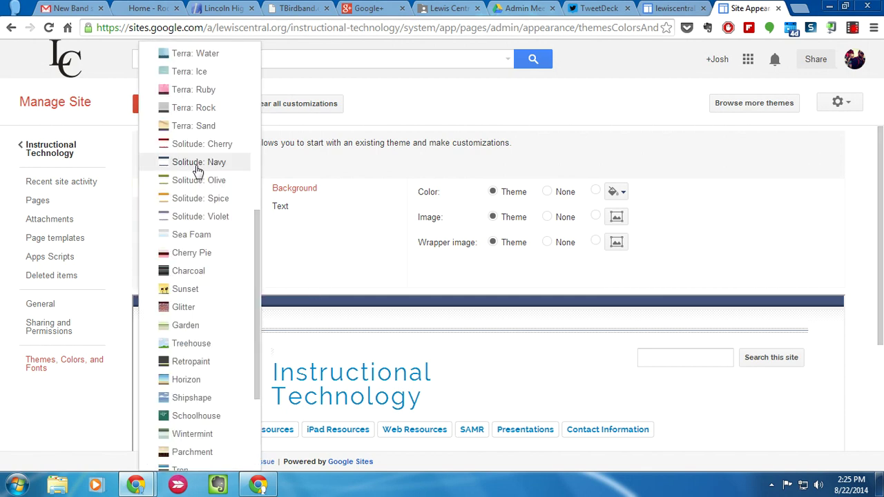
pyautogui.click(300, 170)
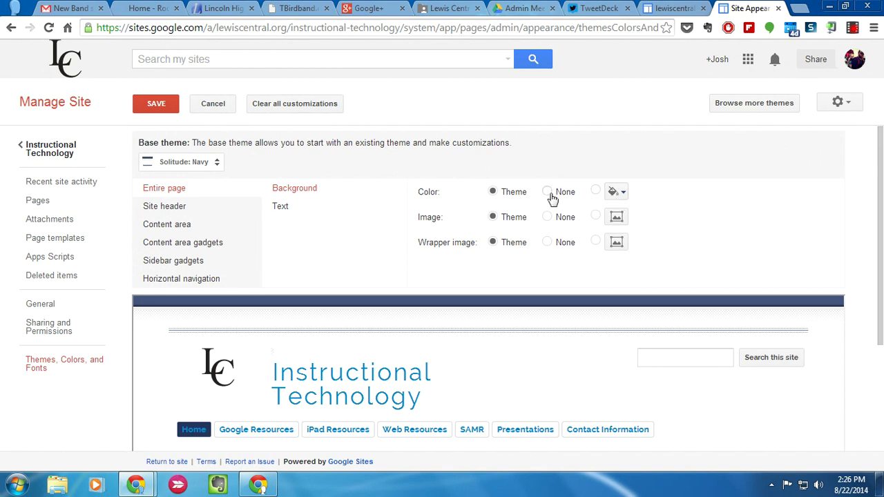
# - Set the entire page's background color to bright green (#00ff1c) and check the site preview
pyautogui.click(616, 193)
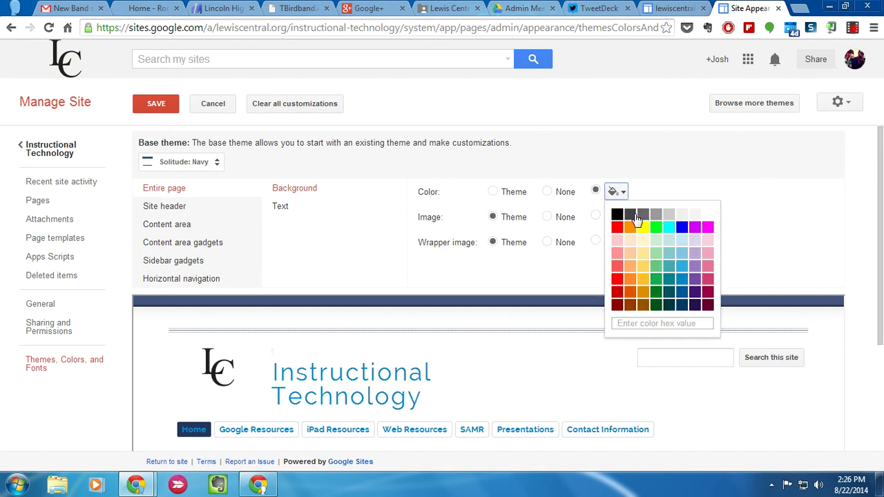
pyautogui.click(655, 228)
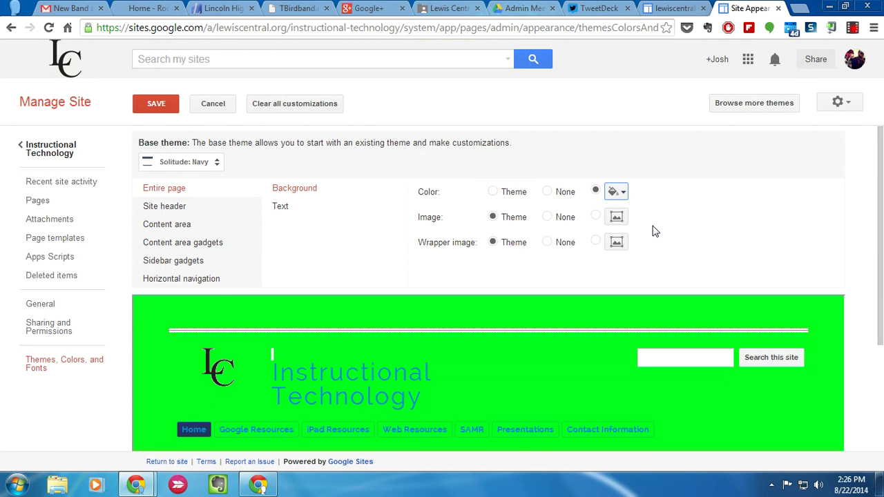
pyautogui.scroll(-3, 750, 355)
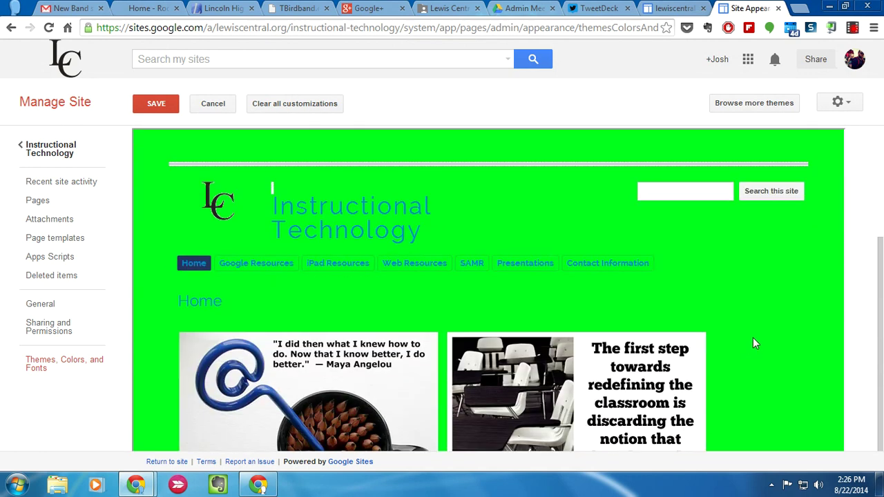
pyautogui.scroll(2, 753, 338)
pyautogui.scroll(2, 752, 332)
# - Try dark blue as the entire page's background color and return the color to the theme default
pyautogui.click(617, 192)
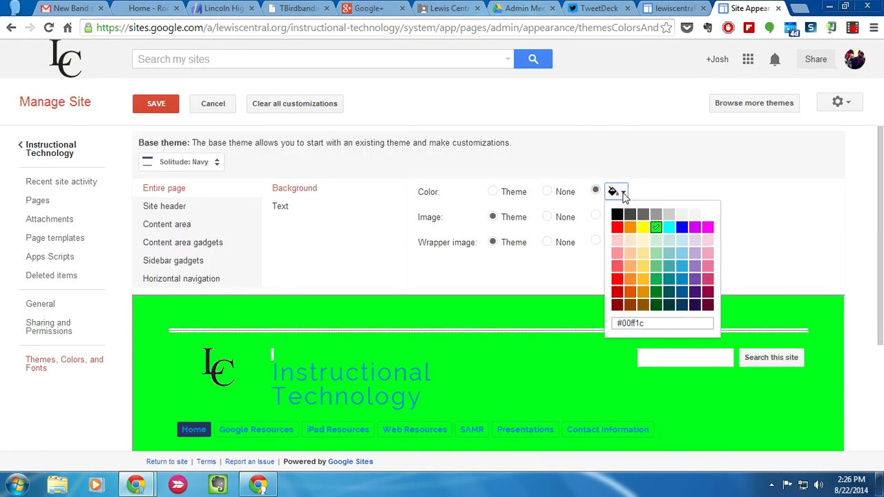
pyautogui.click(681, 292)
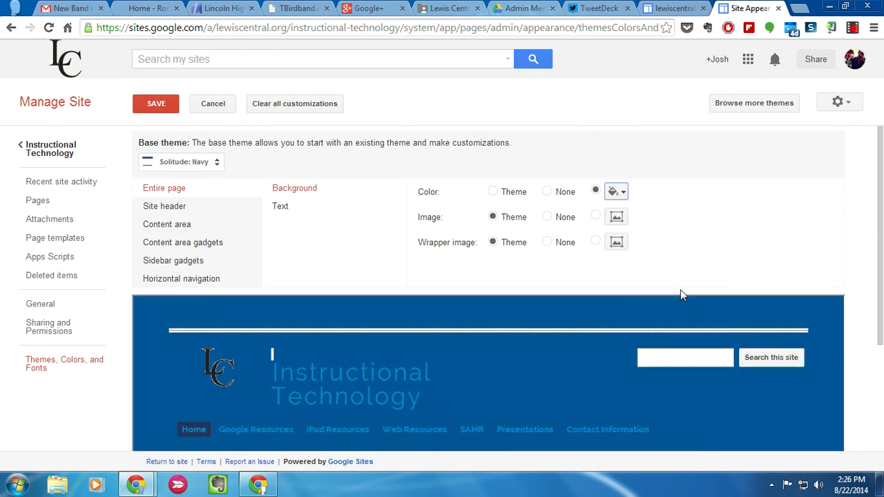
pyautogui.click(493, 194)
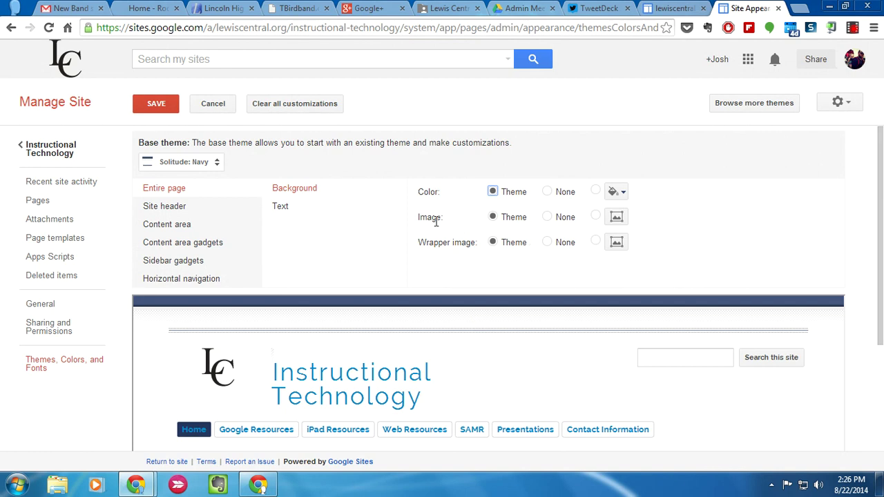
pyautogui.click(617, 218)
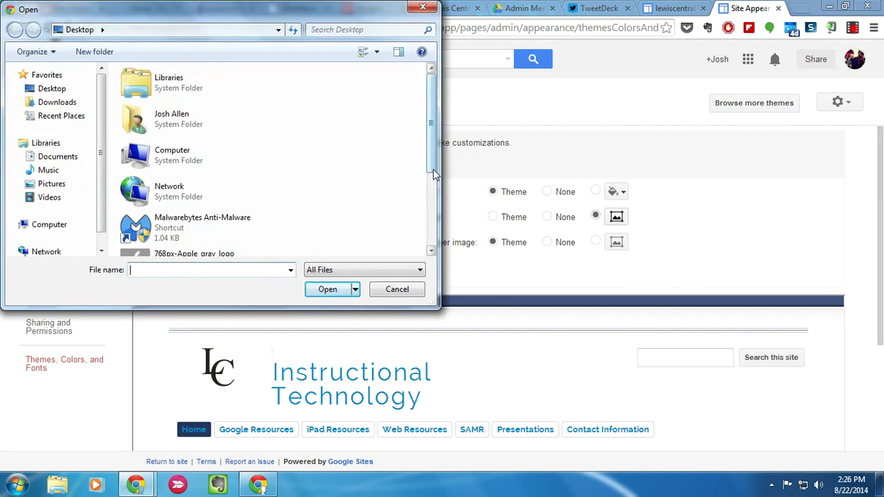
pyautogui.moveTo(433, 171); pyautogui.dragTo(442, 242)
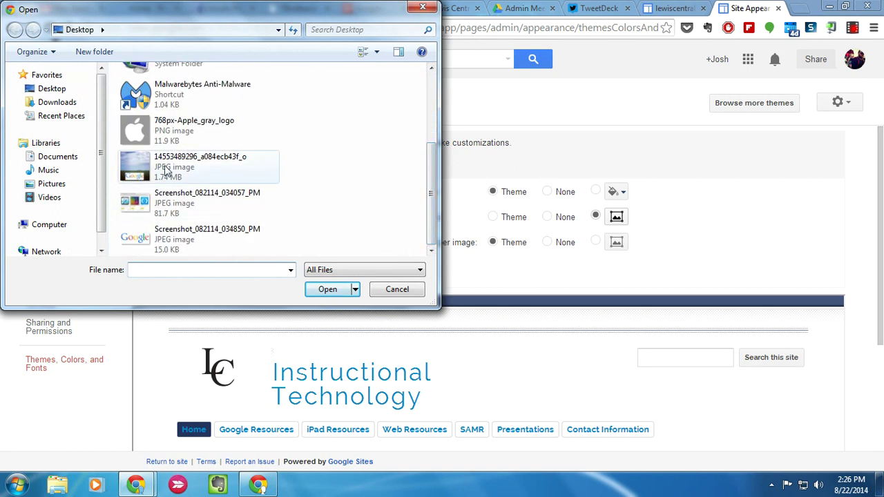
pyautogui.click(207, 167)
pyautogui.click(328, 291)
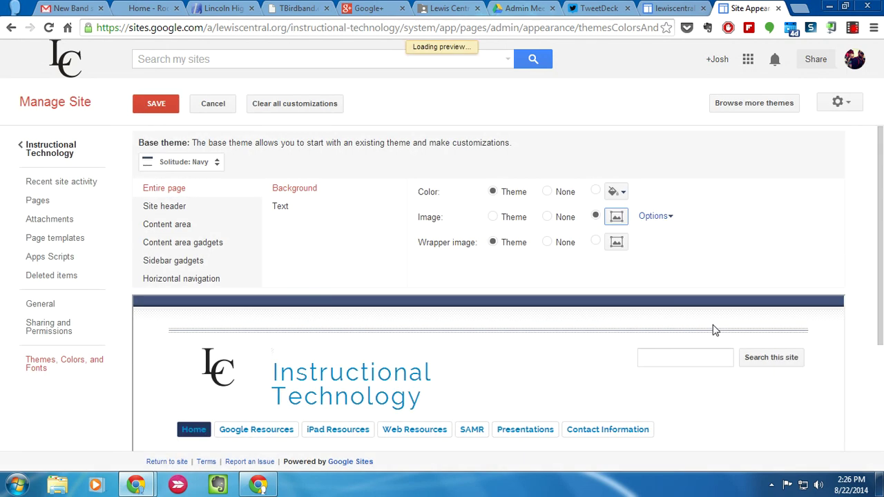
pyautogui.scroll(-2, 720, 325)
pyautogui.scroll(-1, 719, 318)
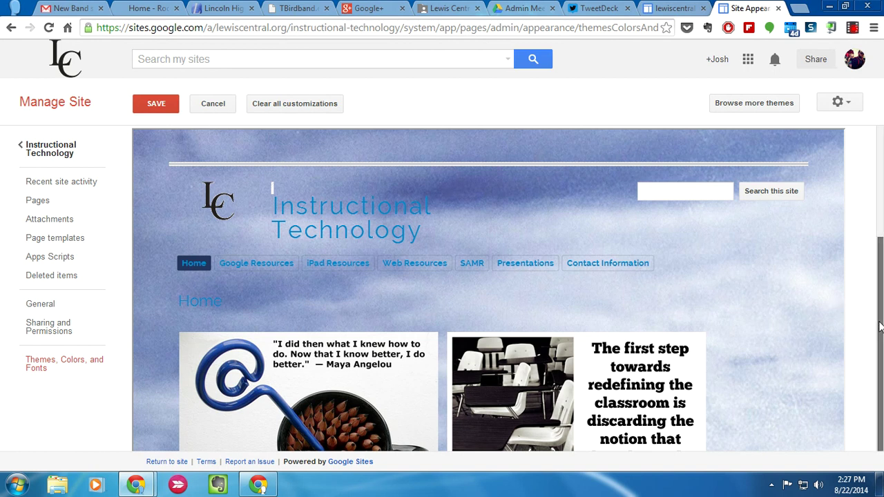
pyautogui.moveTo(880, 326); pyautogui.dragTo(882, 206)
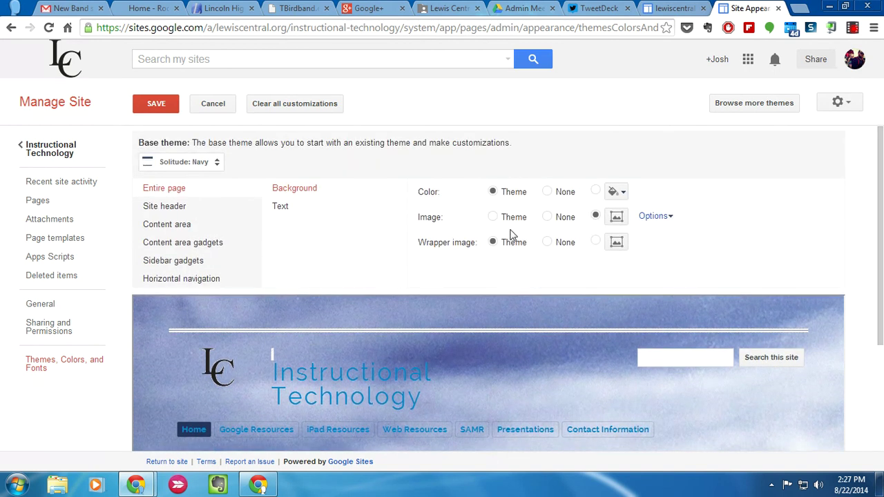
pyautogui.click(493, 217)
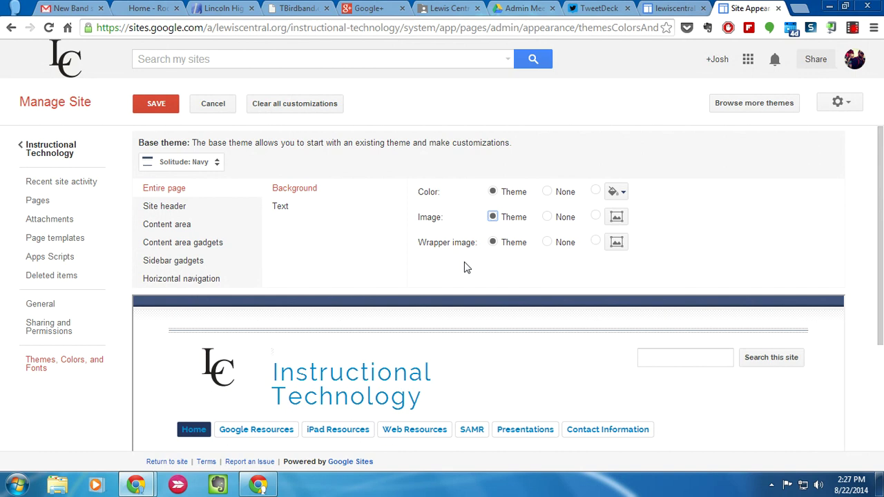
pyautogui.click(617, 243)
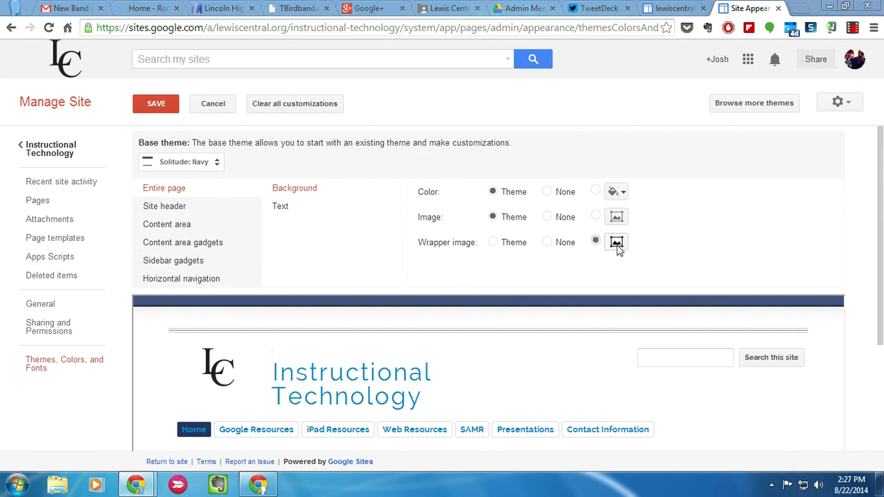
pyautogui.scroll(-3, 431, 245)
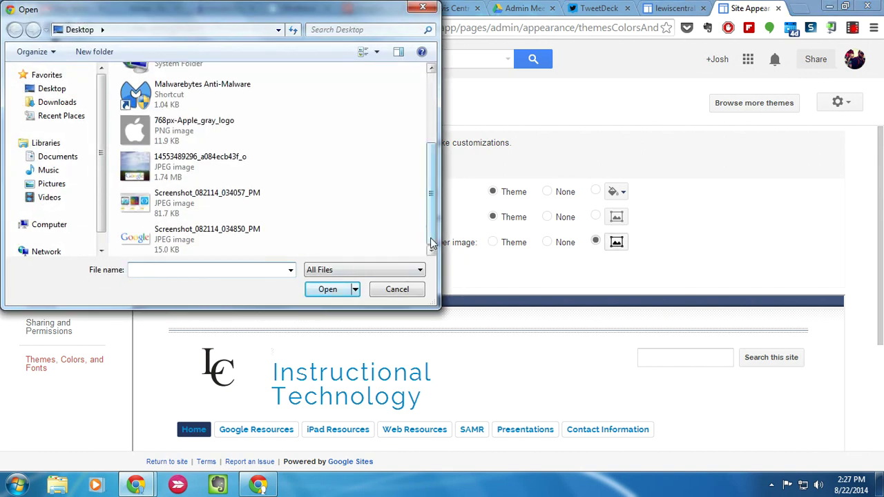
pyautogui.click(165, 174)
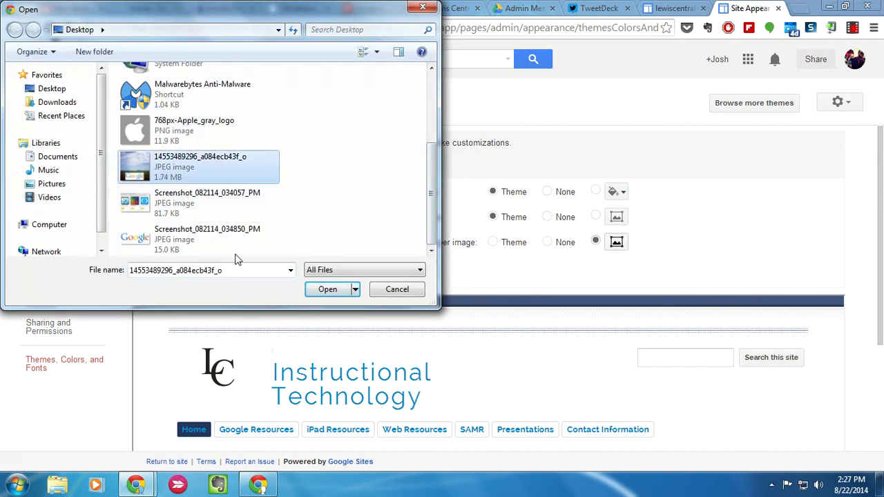
pyautogui.click(325, 289)
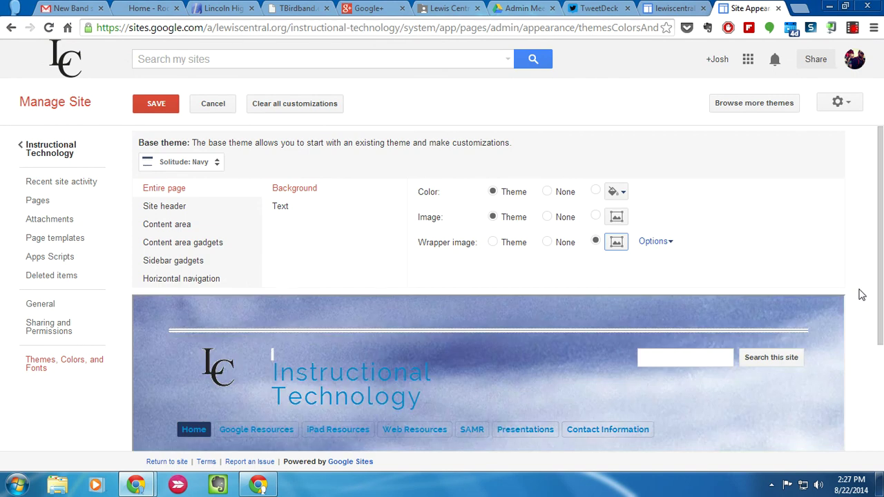
pyautogui.scroll(-3, 858, 294)
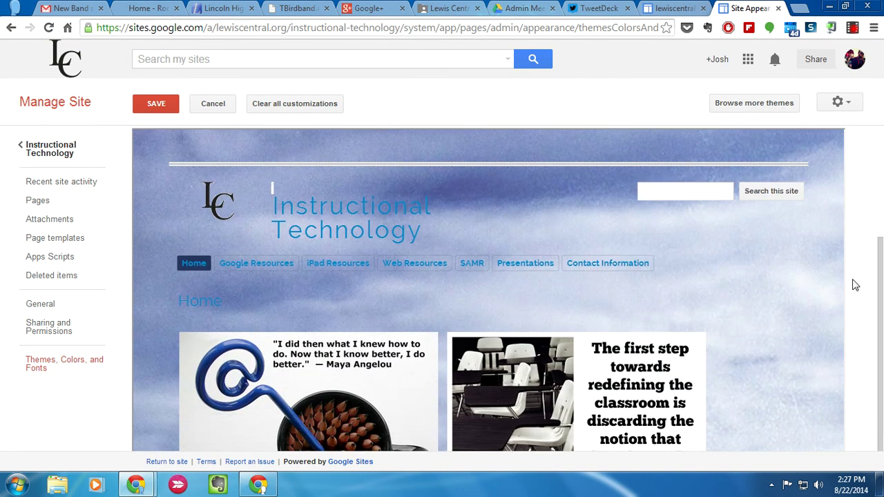
pyautogui.scroll(3, 870, 332)
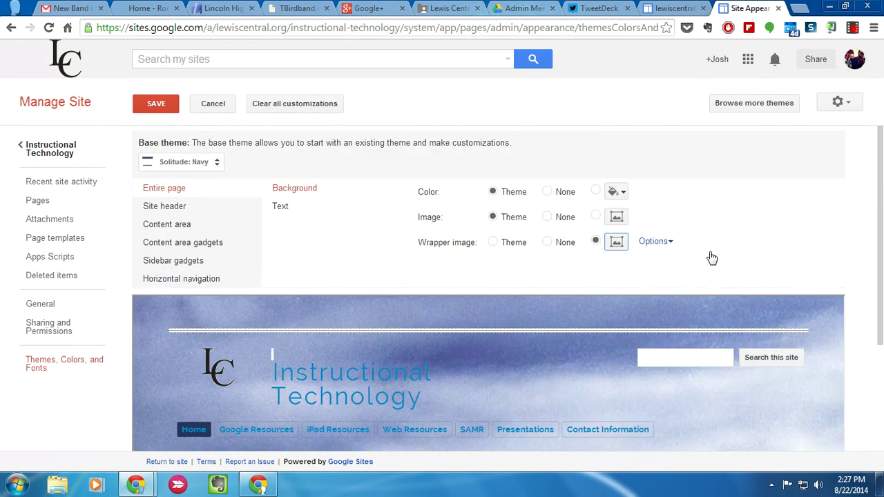
# - Set the wrapper image's repeat option to none and return the wrapper image to the theme default
pyautogui.click(656, 242)
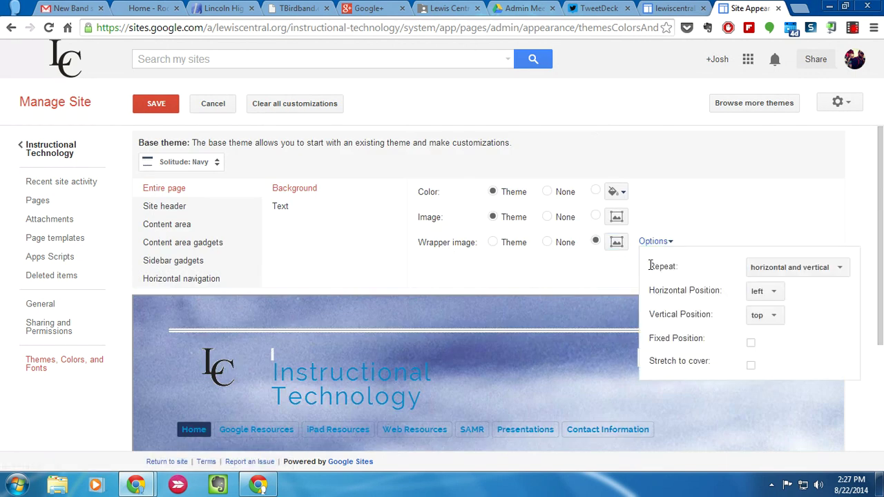
pyautogui.click(832, 273)
pyautogui.click(826, 290)
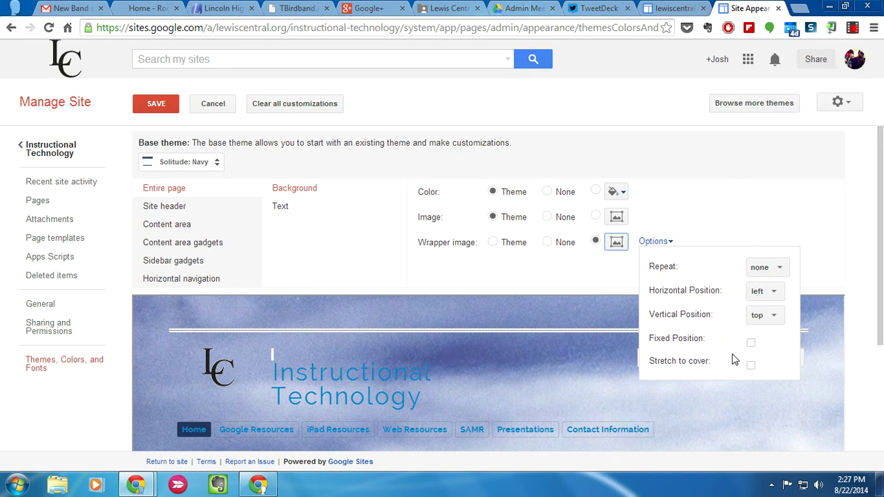
pyautogui.click(492, 244)
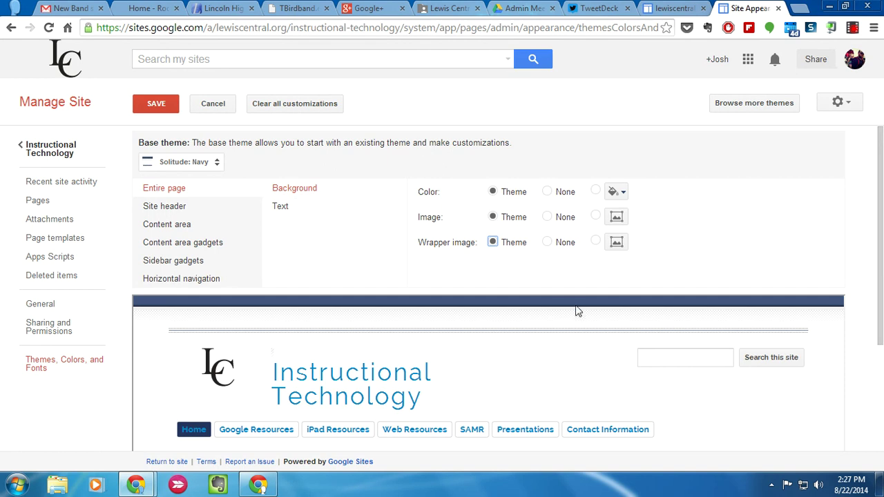
# - Look at the entire page's text settings and its list of available fonts
pyautogui.scroll(-1, 469, 274)
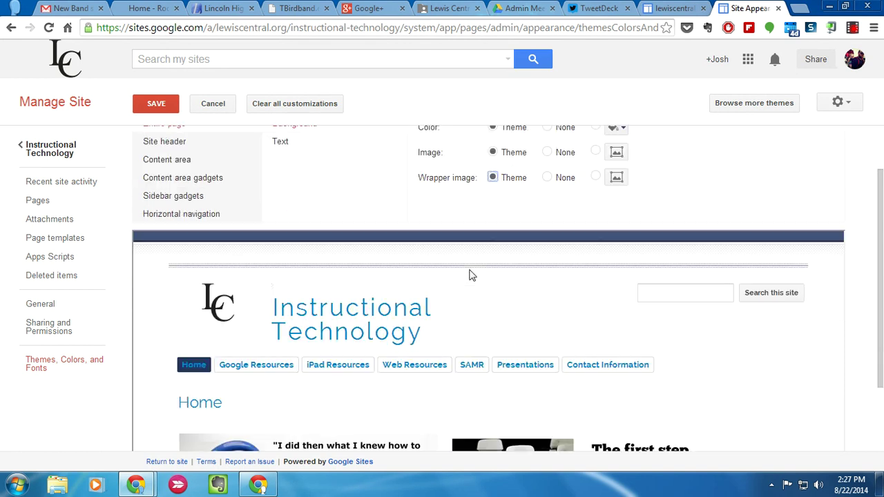
pyautogui.click(292, 143)
pyautogui.scroll(1, 319, 186)
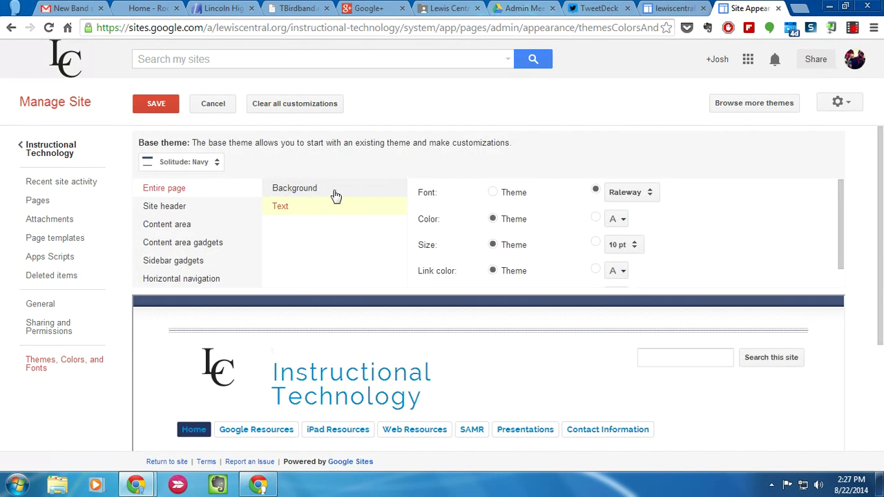
pyautogui.click(650, 195)
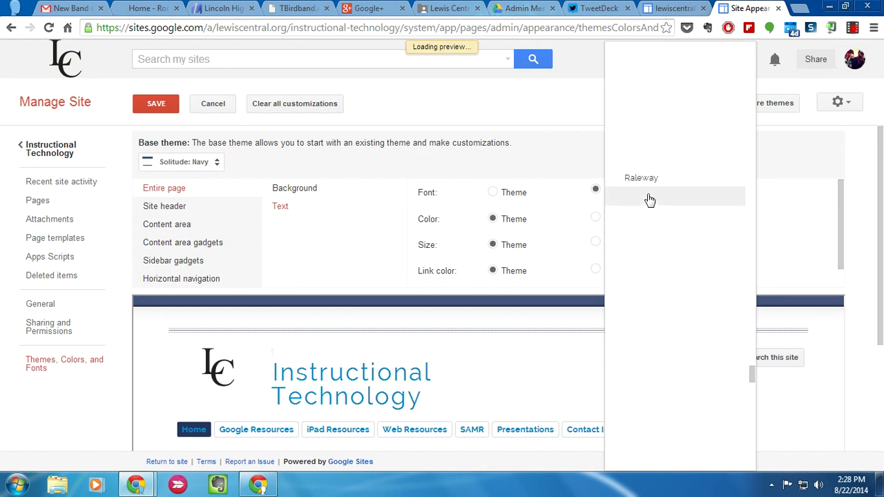
pyautogui.click(552, 181)
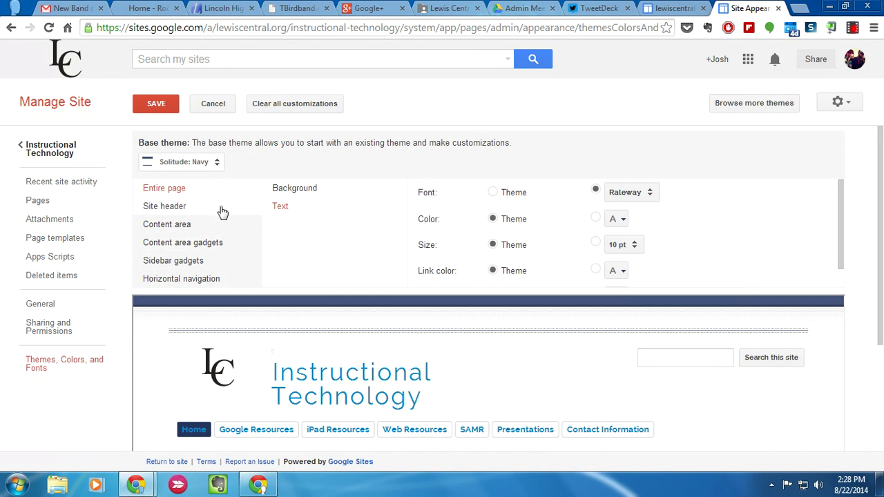
# - Try orange as the site header's background color and return the color to the theme default
pyautogui.click(226, 215)
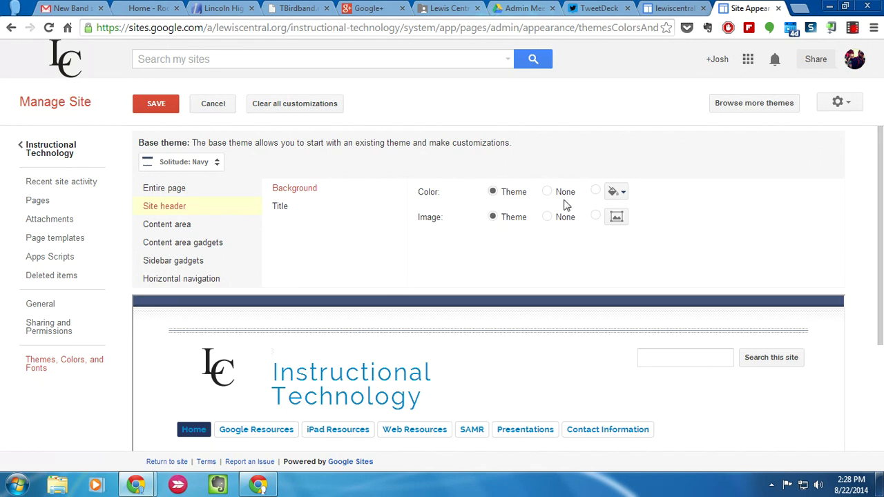
pyautogui.click(615, 191)
pyautogui.click(629, 228)
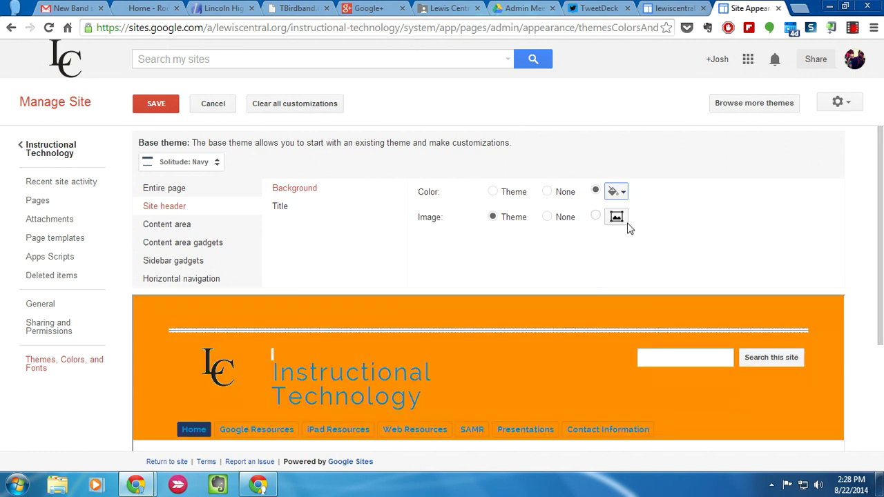
pyautogui.click(523, 193)
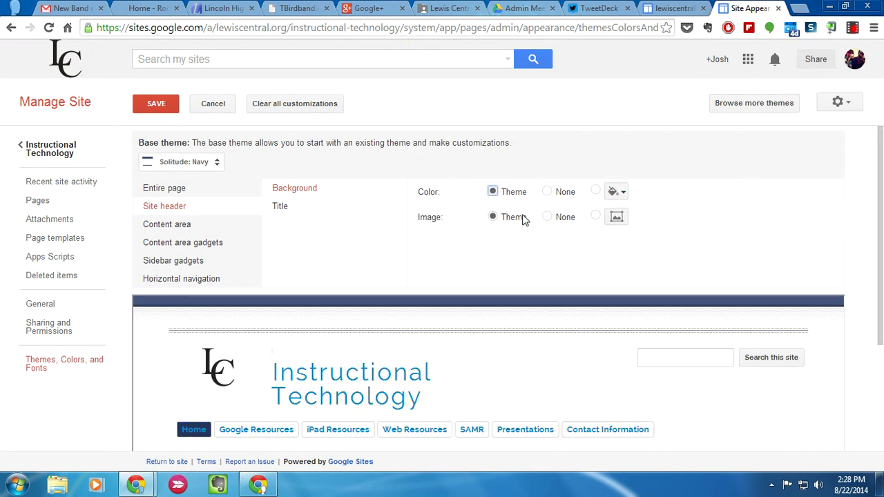
# - Upload Screenshot_082114_034850_PM from the Desktop as the site header's background image
pyautogui.click(616, 218)
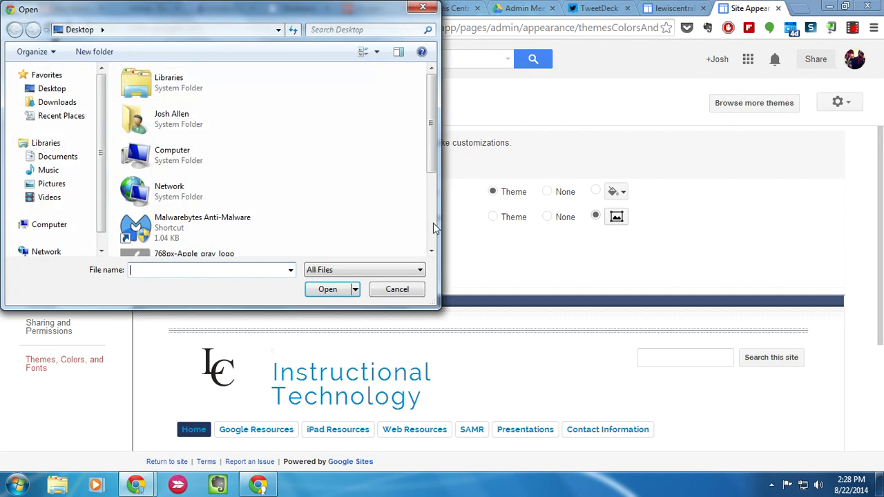
pyautogui.moveTo(426, 170); pyautogui.dragTo(426, 242)
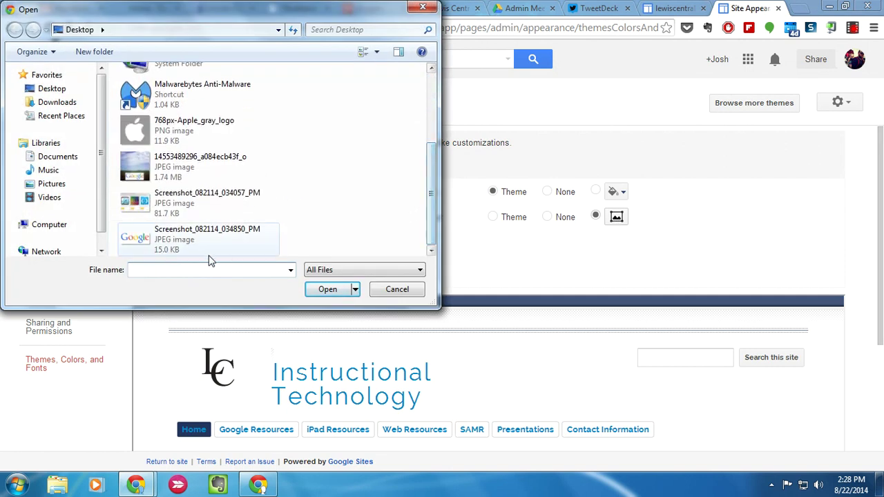
pyautogui.click(134, 242)
pyautogui.click(326, 292)
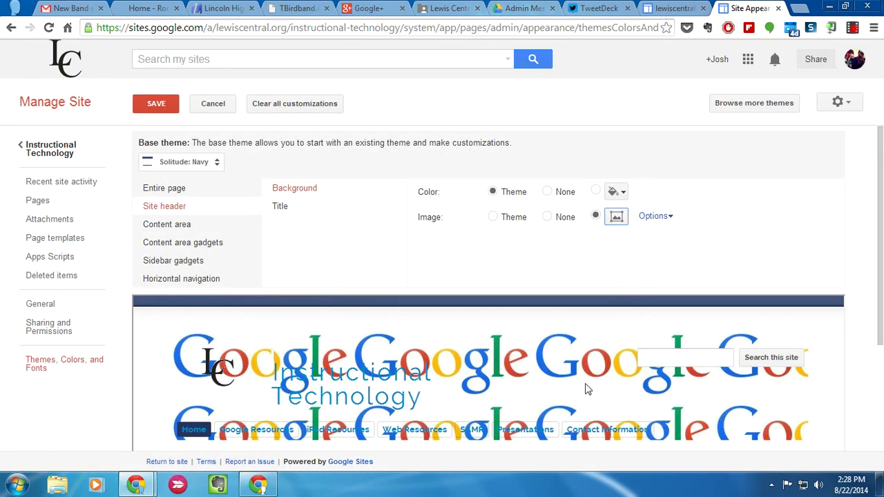
# - Set the header image's repeat option to horizontal and its vertical position to bottom
pyautogui.scroll(-1, 584, 390)
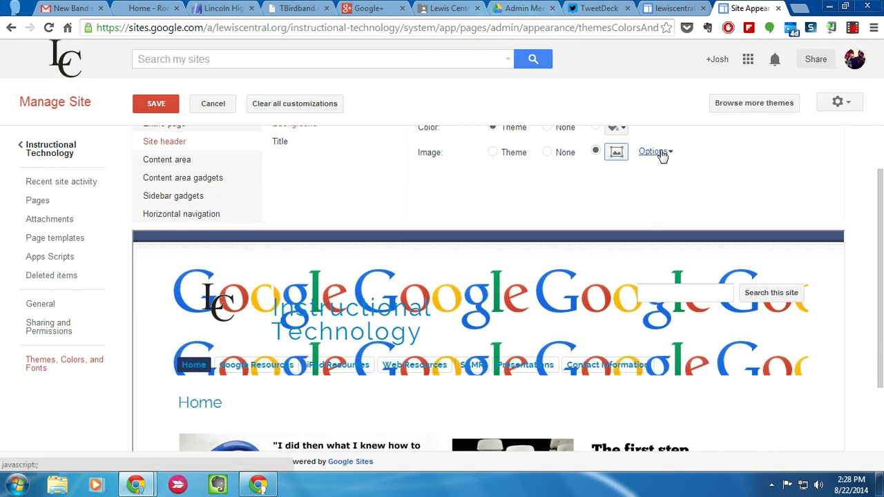
pyautogui.click(664, 157)
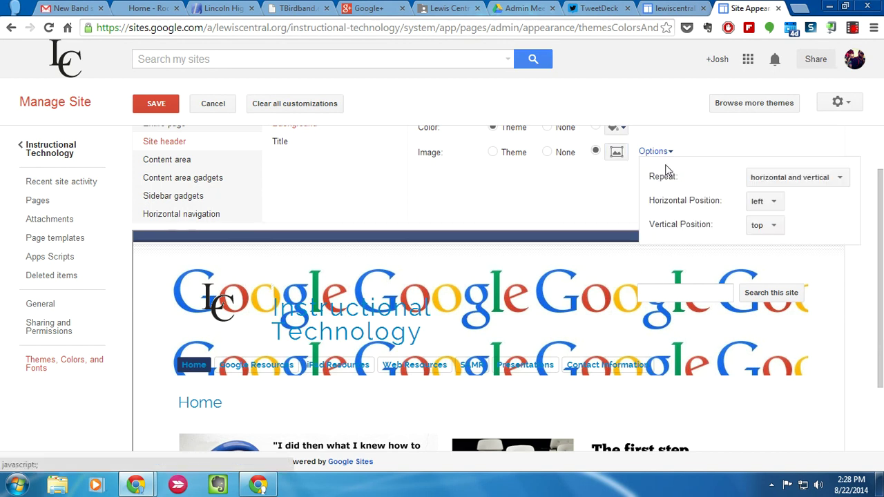
pyautogui.click(820, 181)
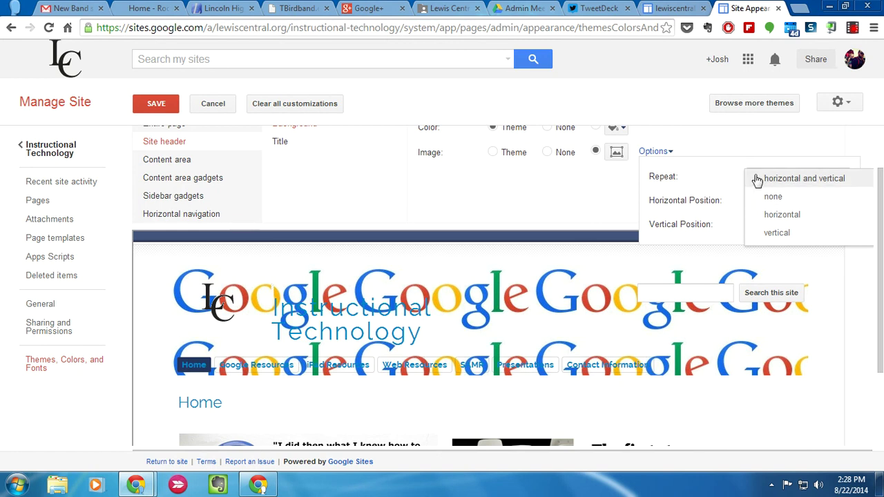
pyautogui.click(782, 215)
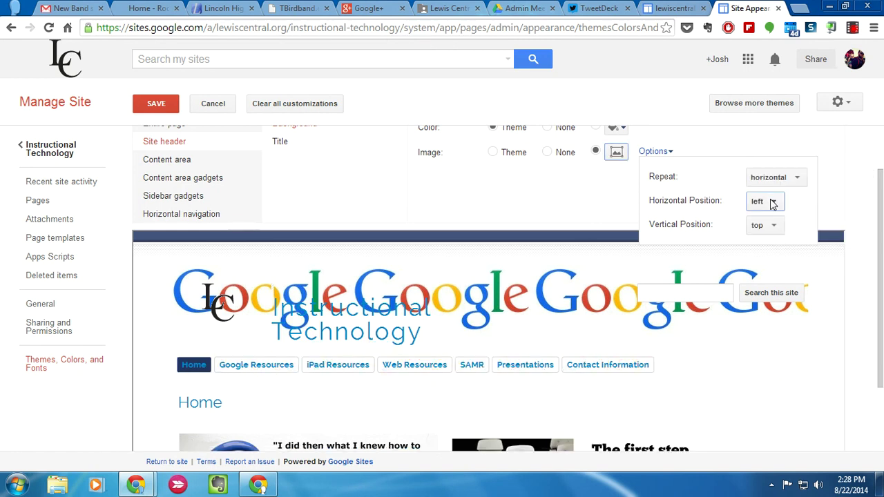
pyautogui.click(772, 201)
pyautogui.click(726, 204)
pyautogui.click(762, 226)
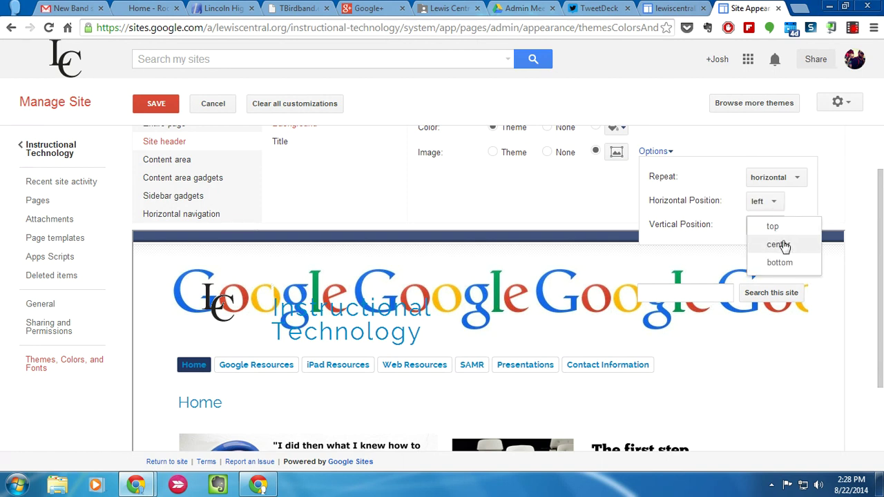
pyautogui.click(785, 263)
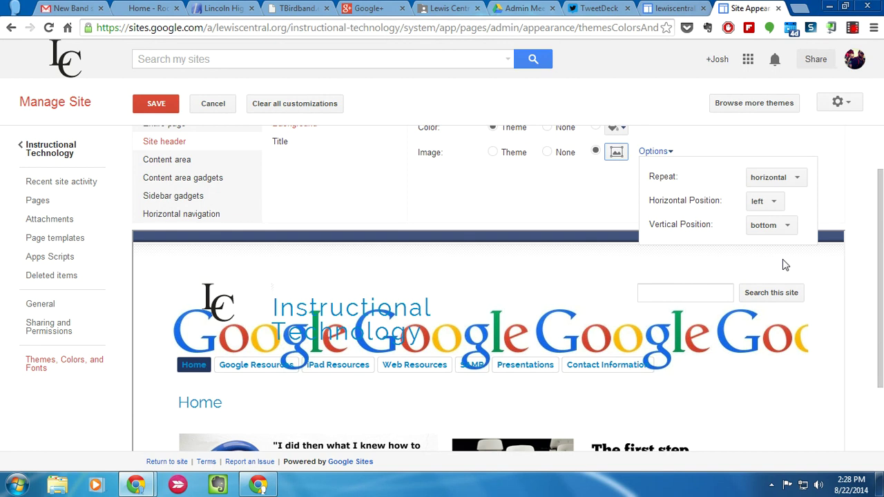
# - Set the header image's repeat option to none and its horizontal position to right
pyautogui.click(775, 201)
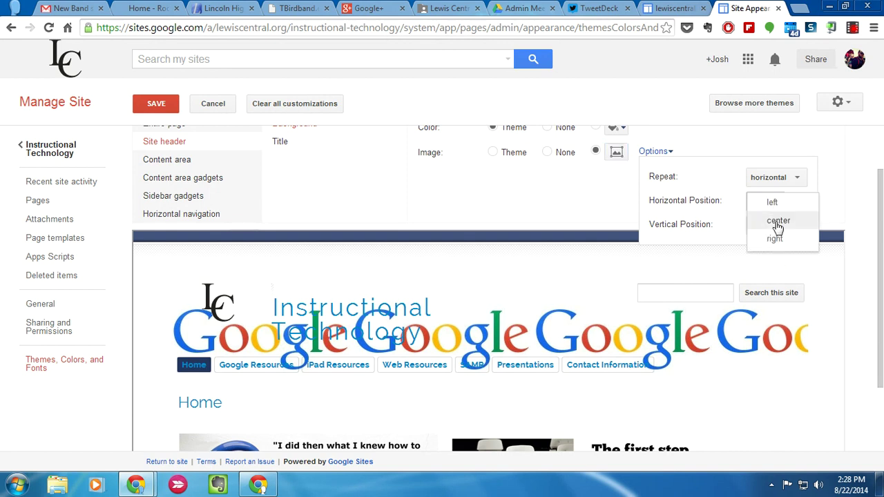
pyautogui.click(772, 178)
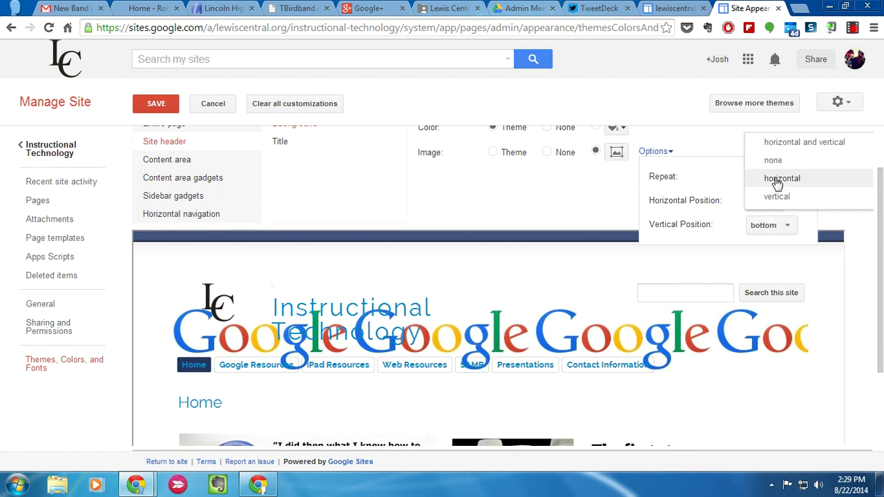
pyautogui.click(777, 163)
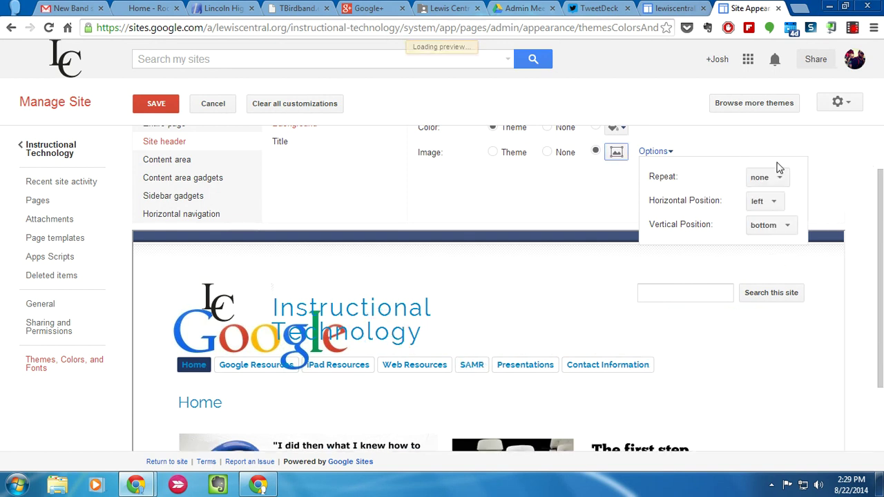
pyautogui.click(772, 201)
pyautogui.click(774, 239)
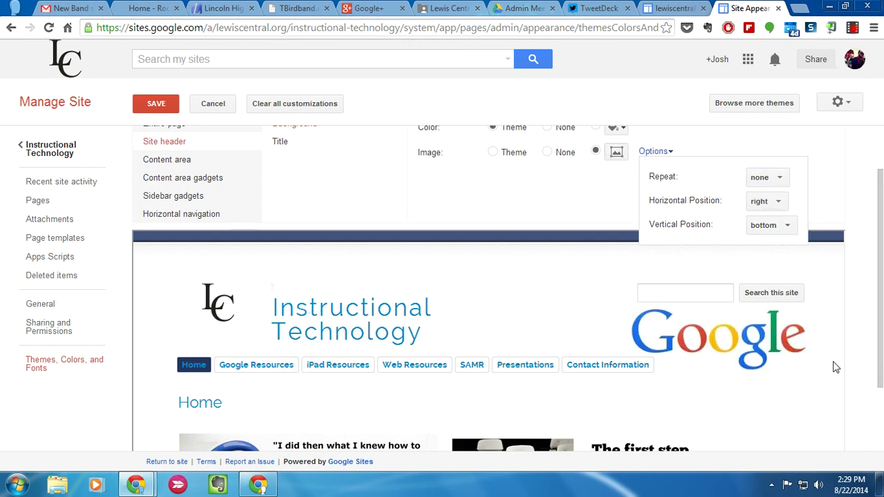
pyautogui.click(659, 155)
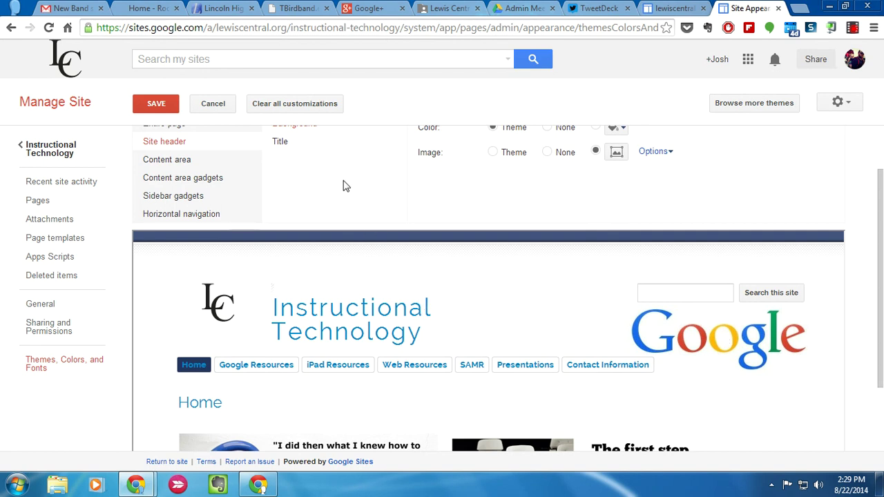
# - Try dark red #9b0044 and green #007c1f as the site header's title color, and return it to blue #0089c9
pyautogui.scroll(1, 345, 188)
pyautogui.click(277, 209)
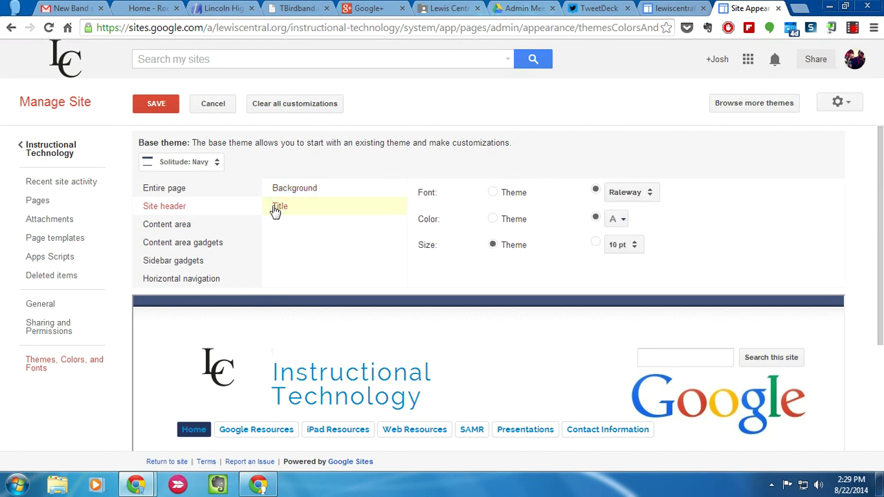
pyautogui.click(622, 221)
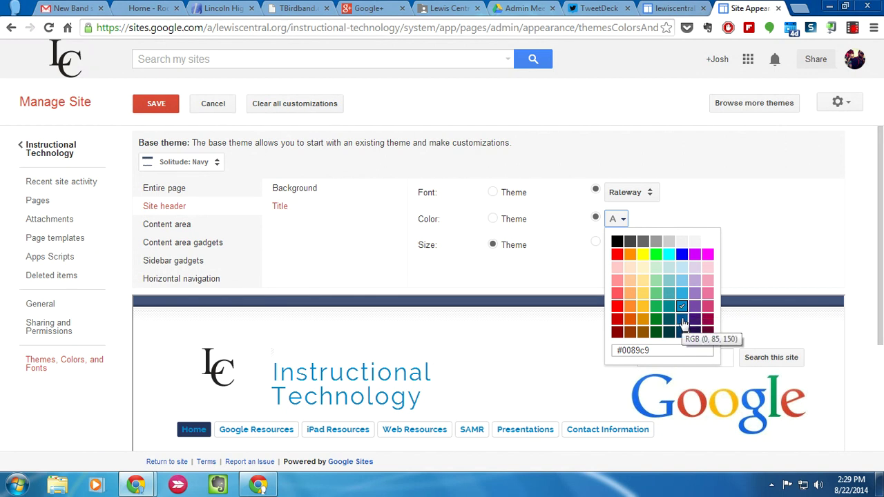
pyautogui.click(708, 325)
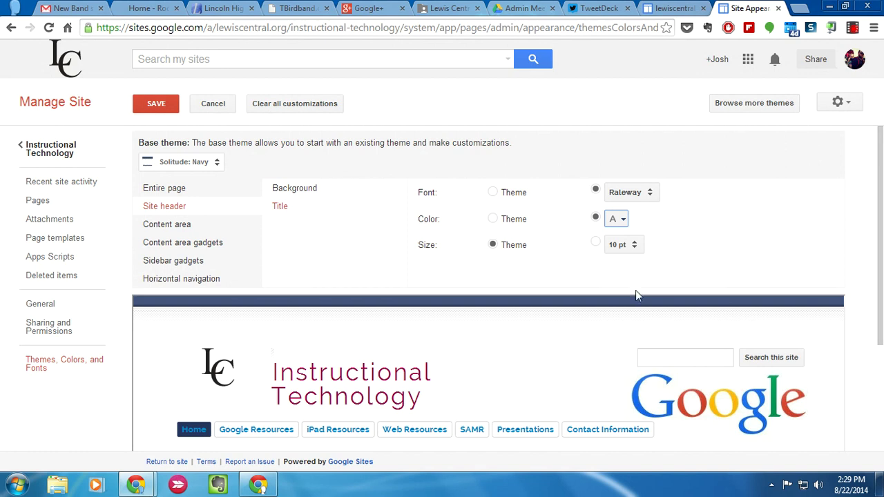
pyautogui.click(623, 224)
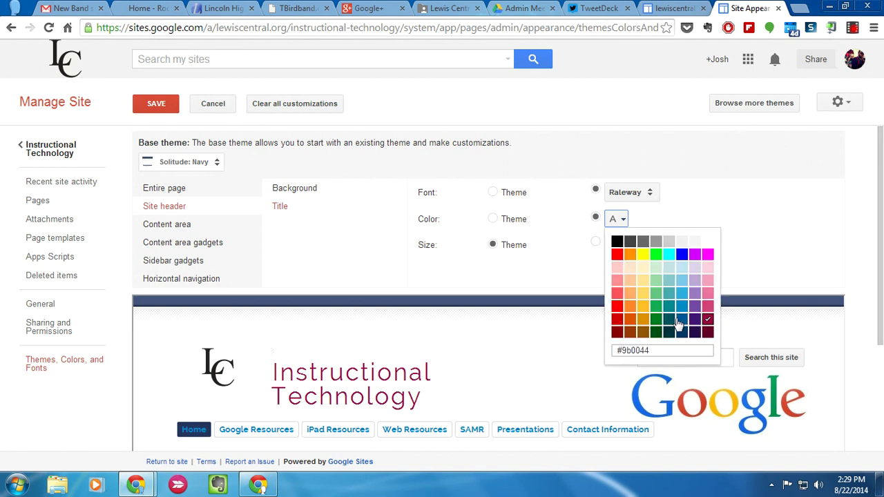
pyautogui.click(655, 320)
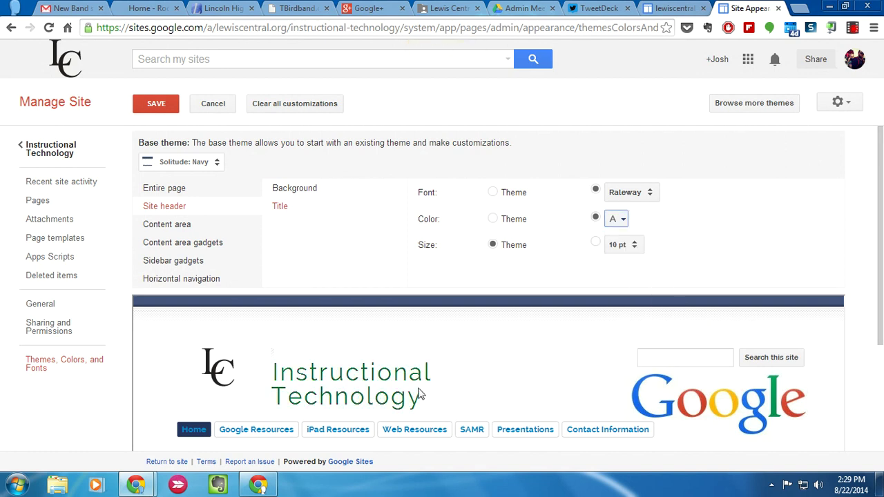
pyautogui.click(622, 220)
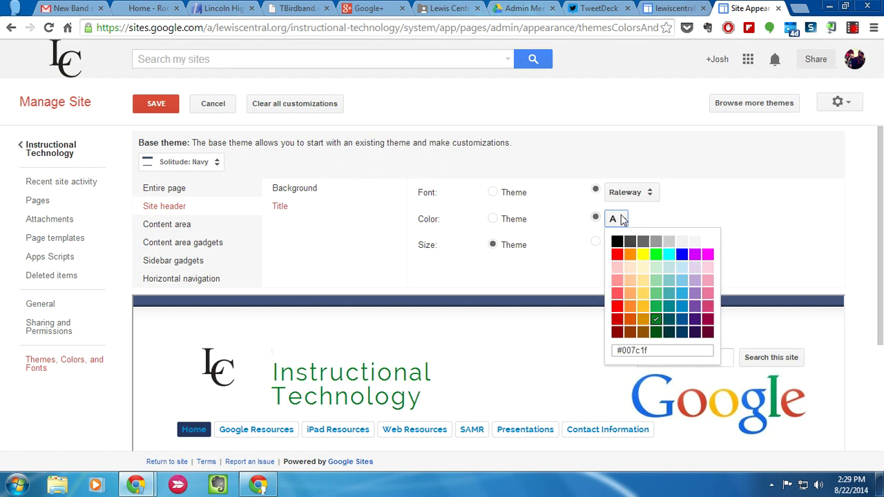
pyautogui.click(680, 312)
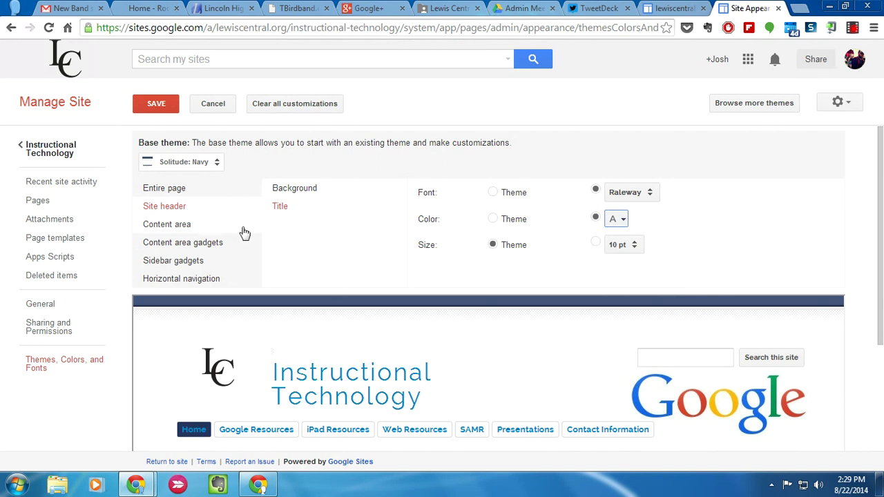
# - Look through the theme settings for the content area, including Headers (H3), the content area gadgets and the sidebar gadgets
pyautogui.click(215, 231)
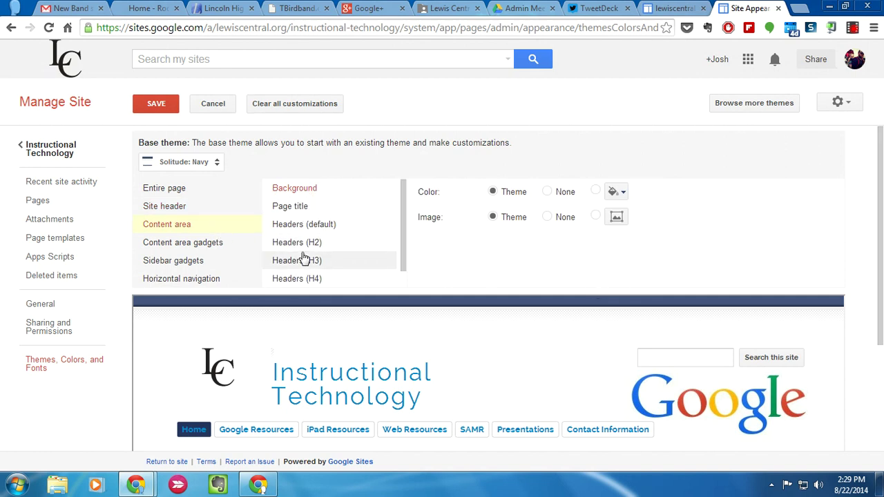
pyautogui.scroll(-1, 315, 257)
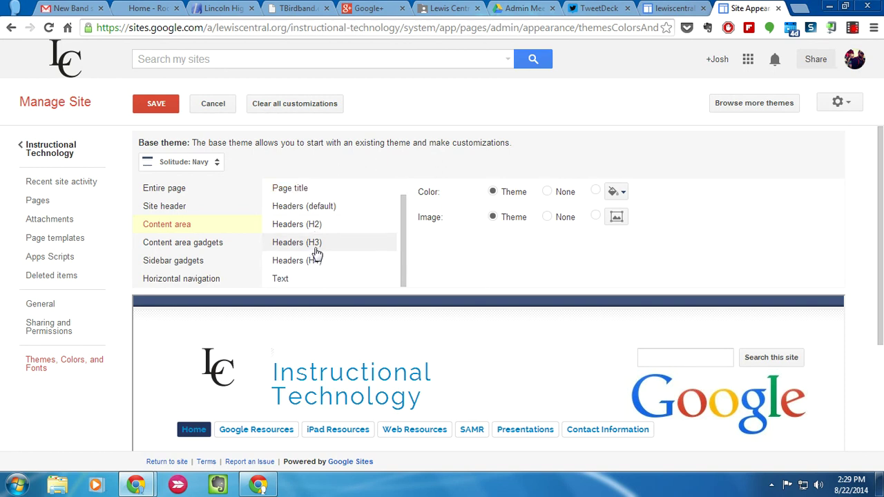
pyautogui.click(316, 252)
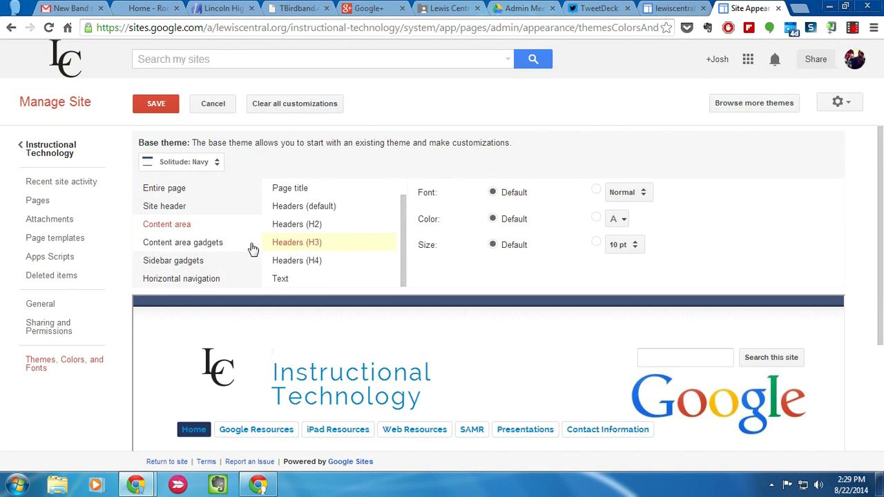
pyautogui.click(223, 244)
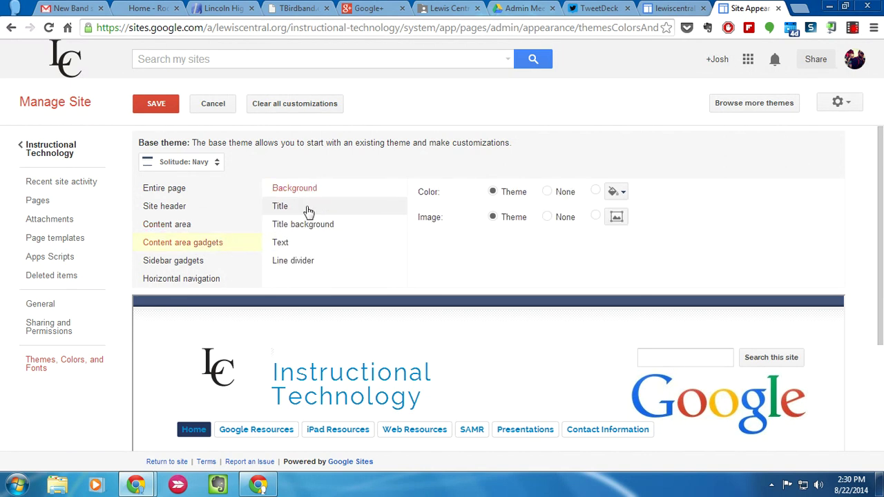
pyautogui.click(234, 269)
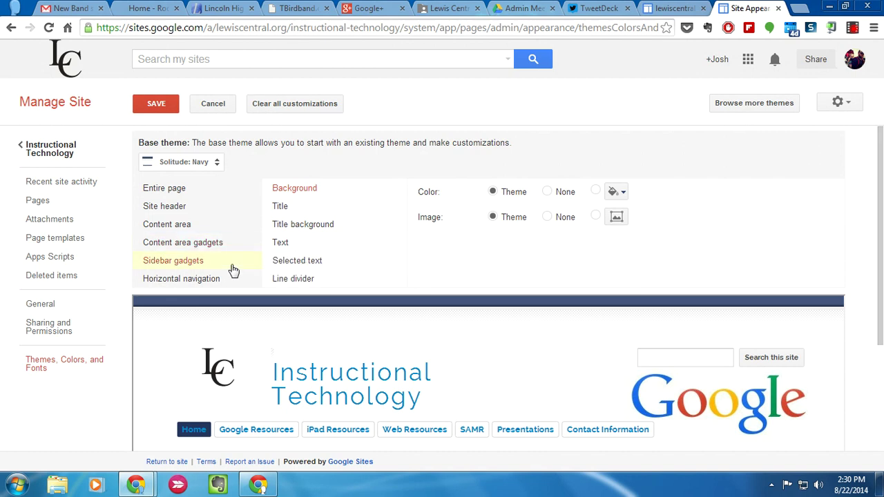
pyautogui.scroll(-2, 161, 362)
pyautogui.scroll(-1, 157, 362)
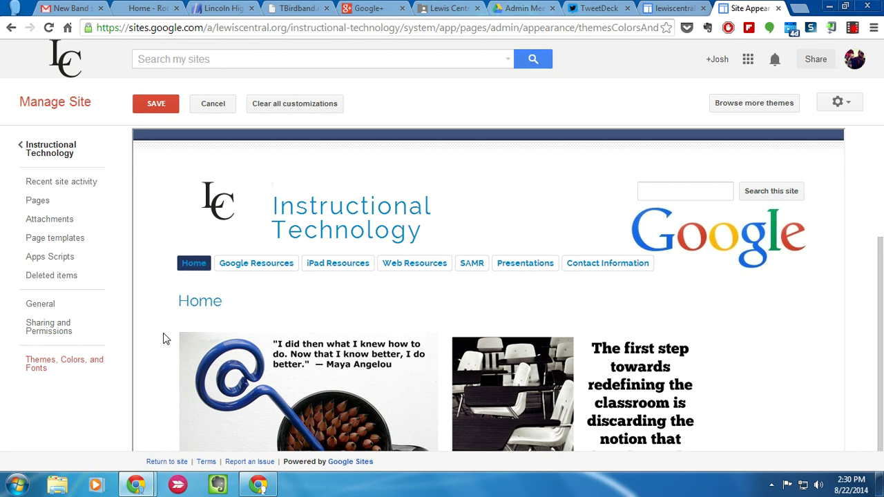
pyautogui.scroll(2, 182, 339)
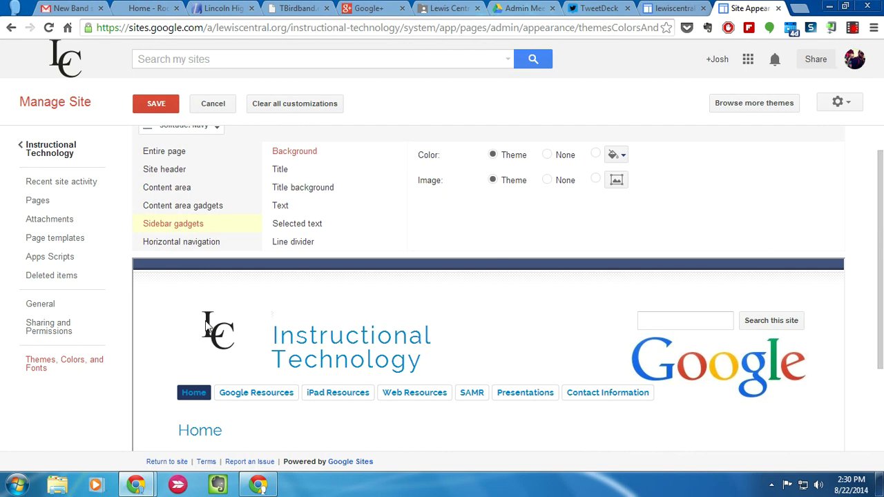
# - Look at the horizontal navigation's text, selected text and background settings
pyautogui.click(228, 245)
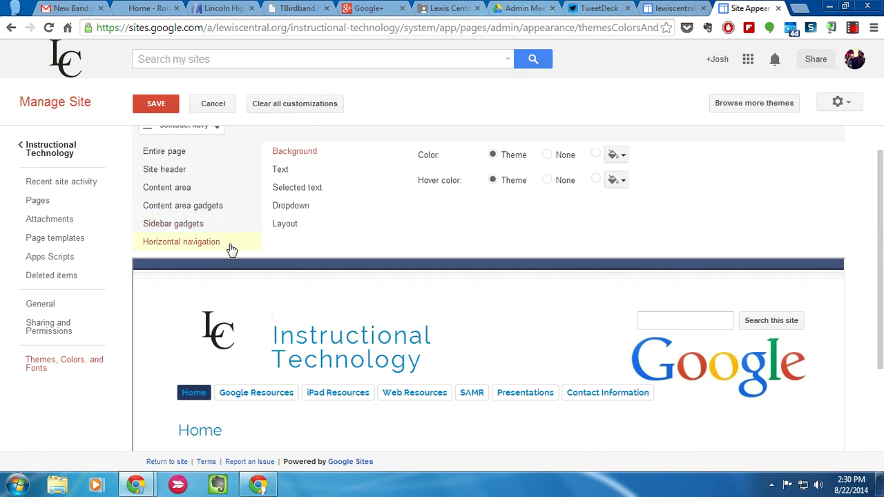
pyautogui.click(297, 173)
pyautogui.click(299, 190)
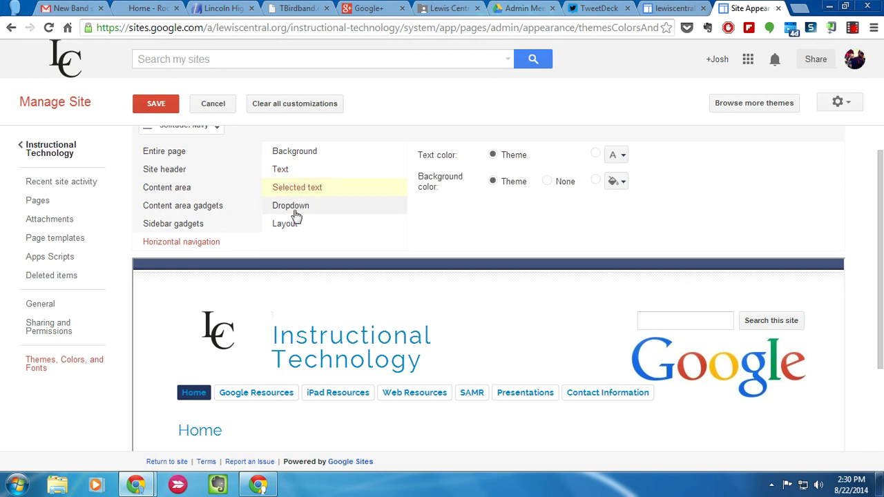
pyautogui.click(309, 156)
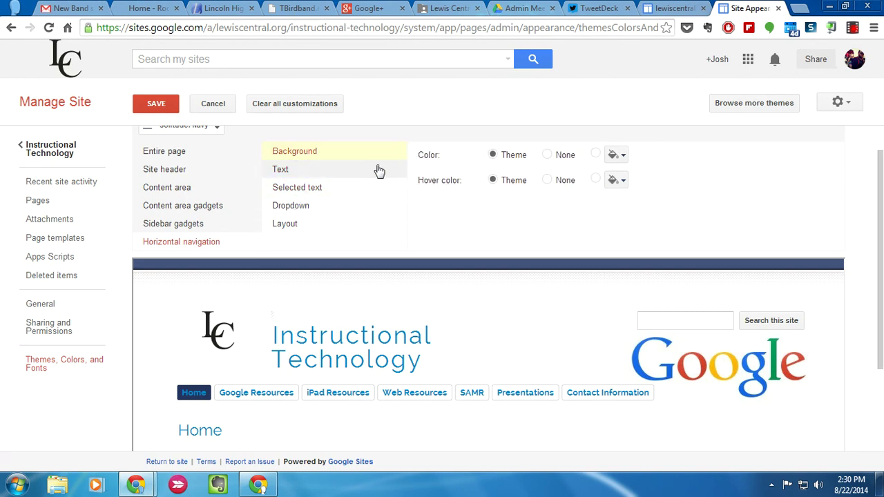
# - Save the theme customizations and return to the Instructional Technology site to check its home page
pyautogui.scroll(1, 377, 180)
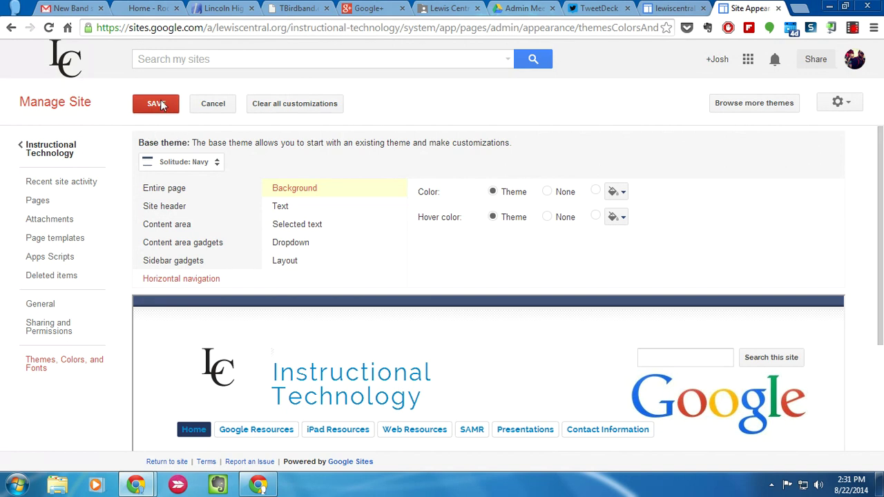
pyautogui.click(156, 103)
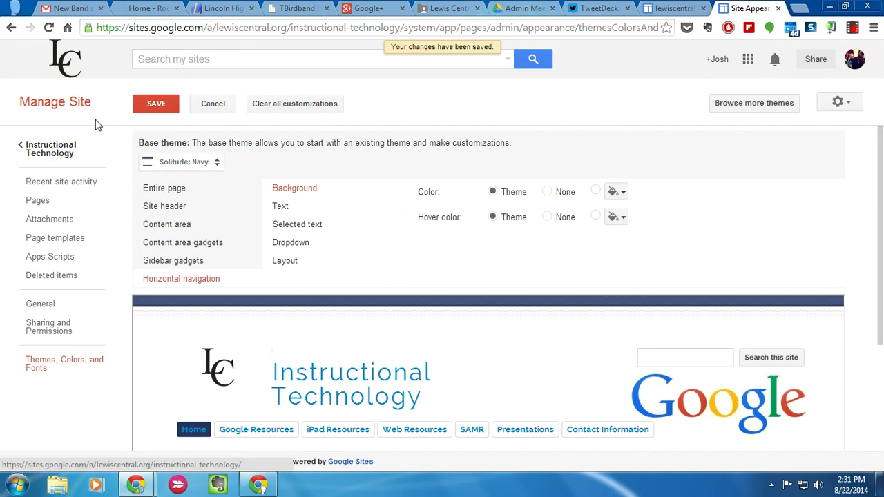
pyautogui.click(47, 153)
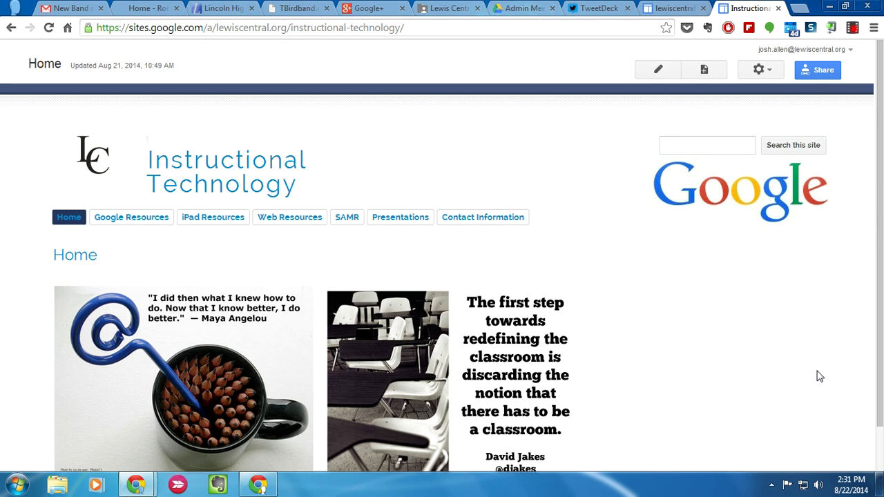
pyautogui.scroll(-1, 815, 376)
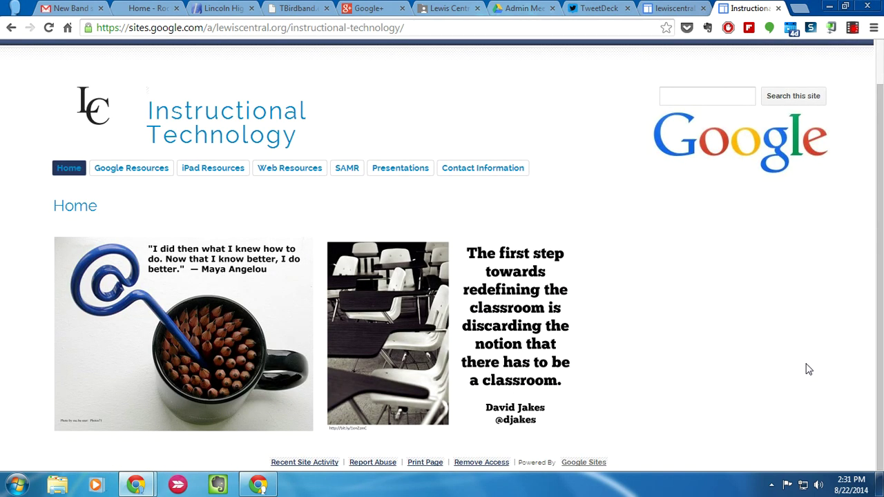